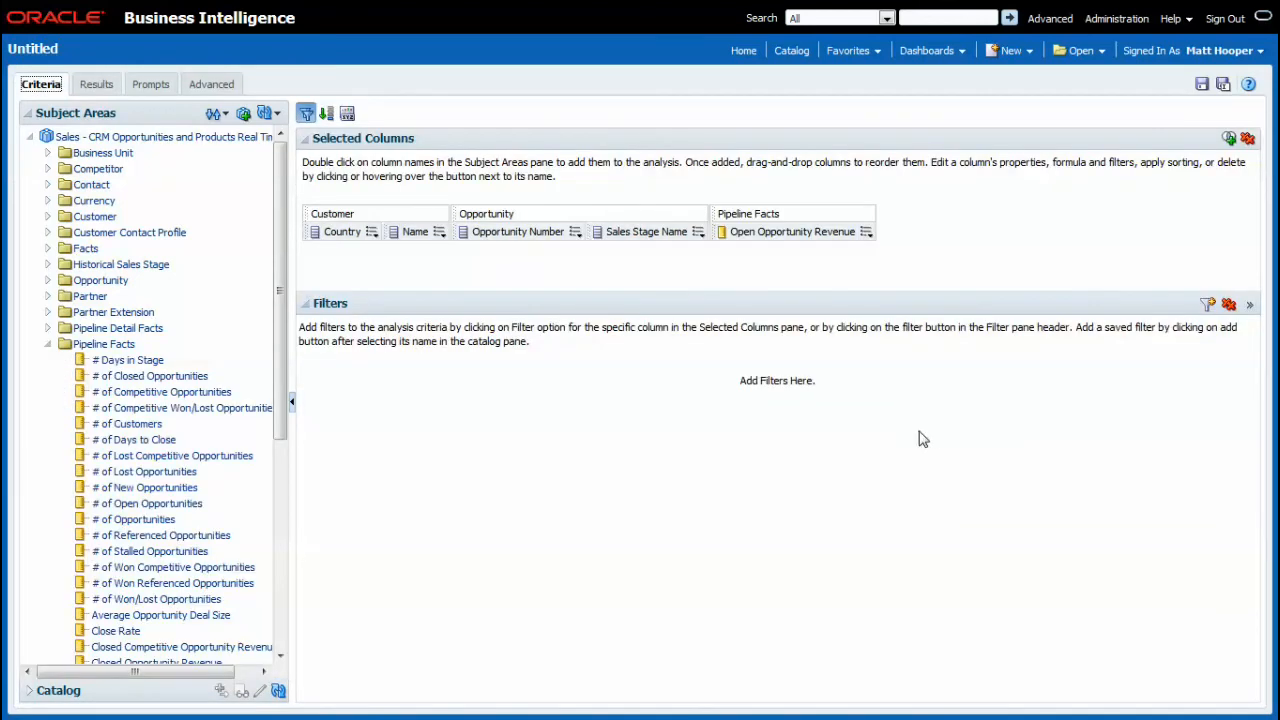
Step: Filter the Open Opportunity Revenue column with the operator "is not null" and display the analysis results
left_click(866, 232)
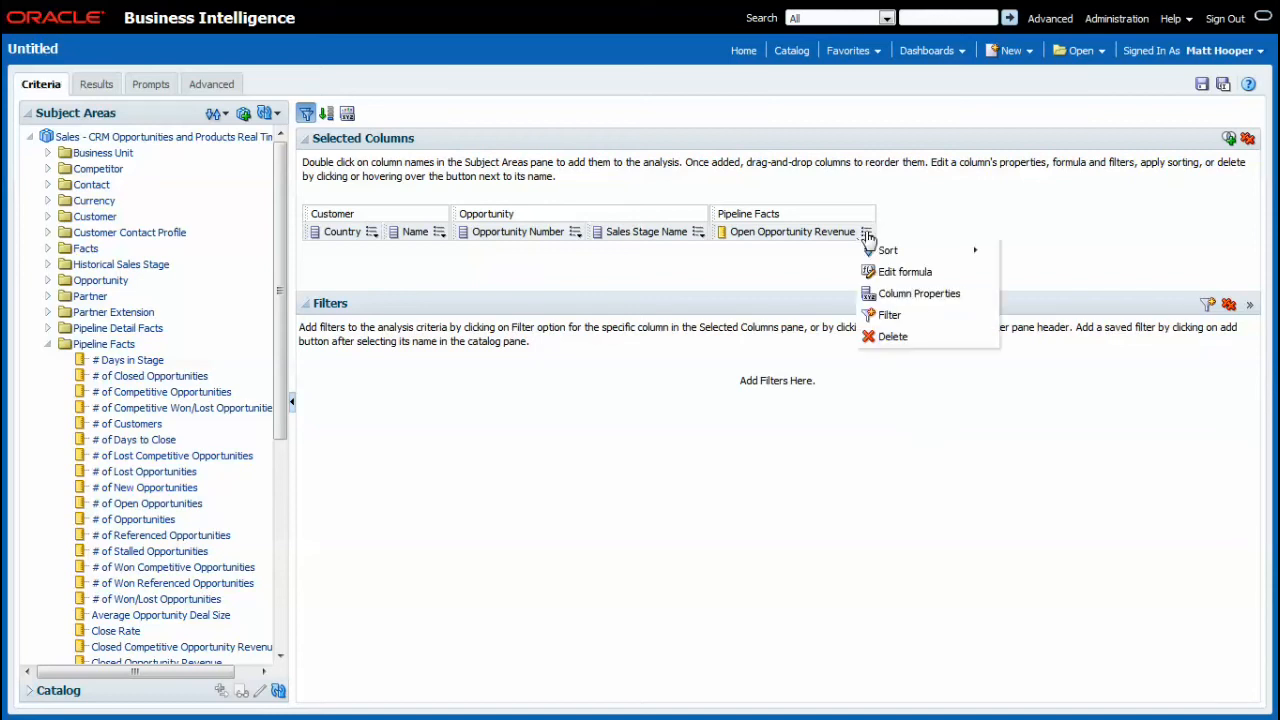
left_click(890, 315)
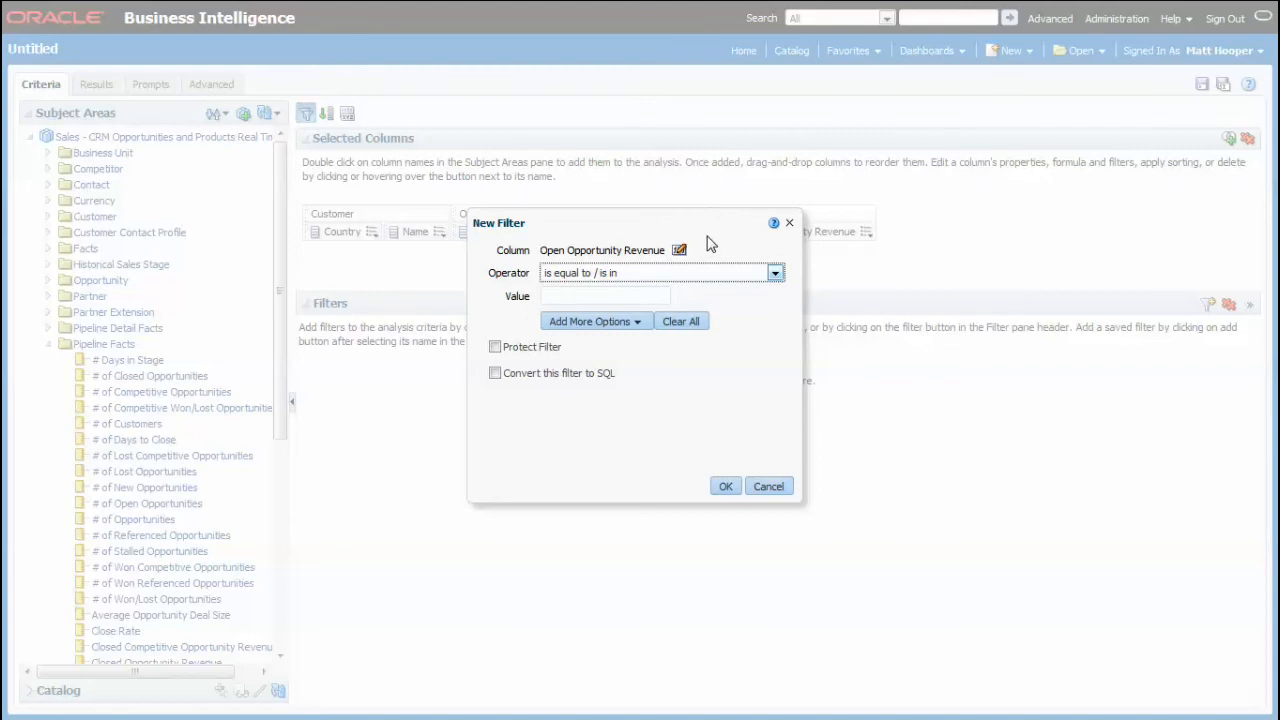
left_click(776, 274)
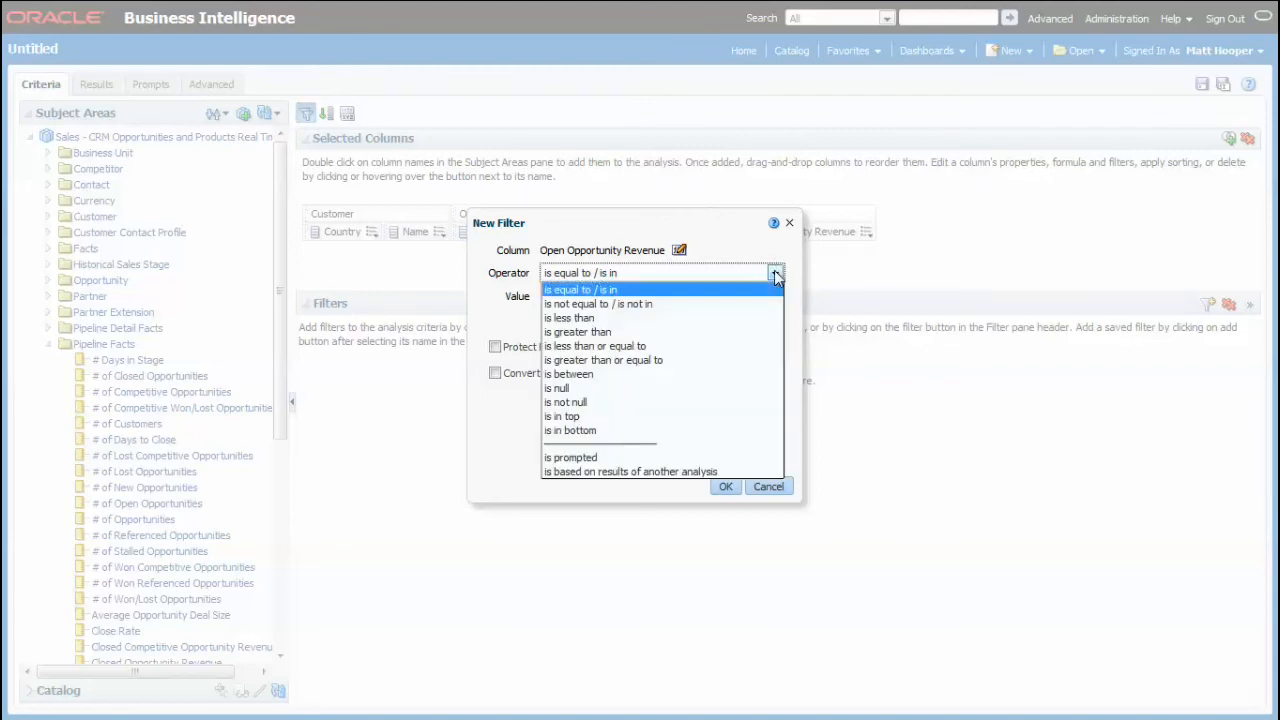
left_click(750, 408)
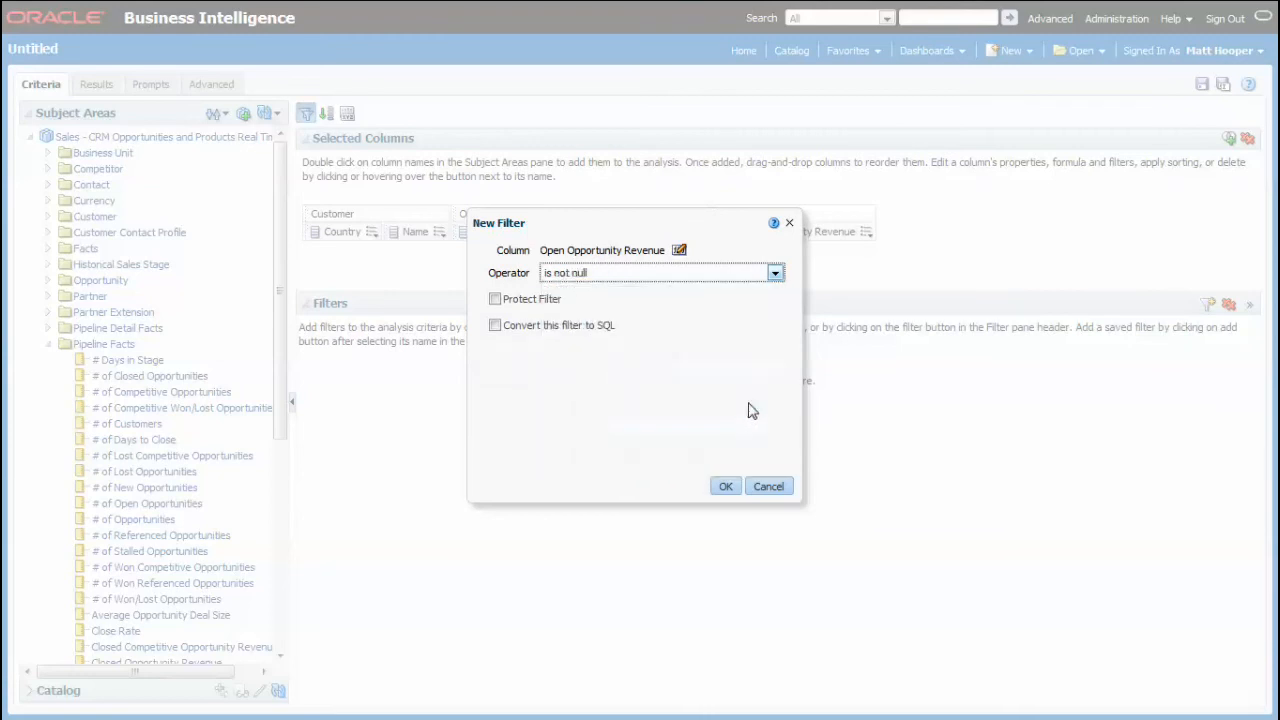
left_click(727, 487)
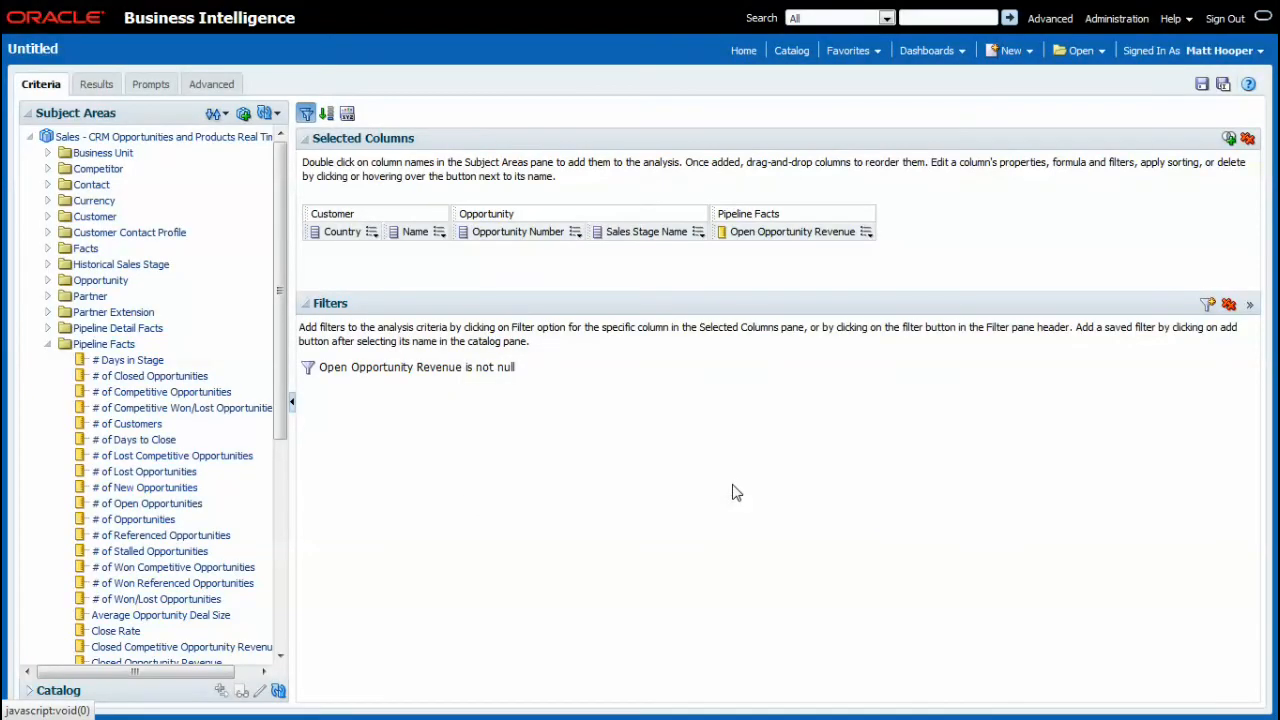
left_click(90, 84)
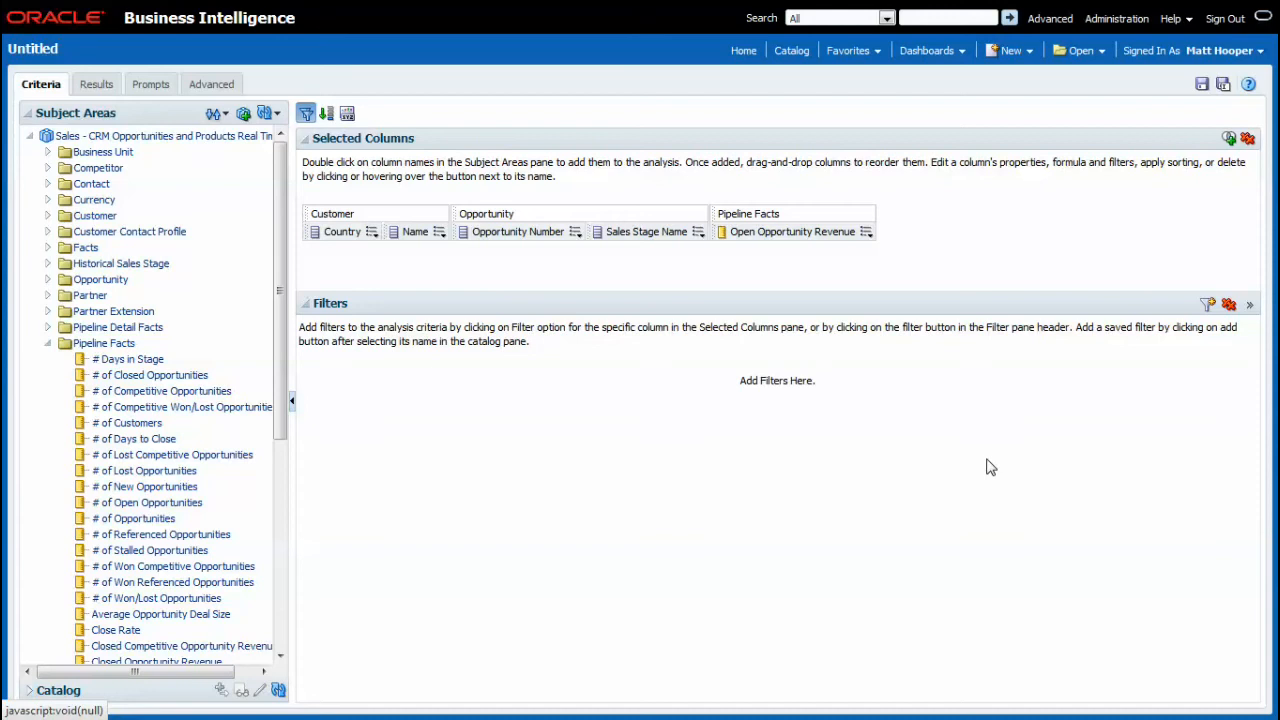
Step: Filter the Open Opportunity Revenue column with "is in top" 10 and display the analysis results
left_click(866, 232)
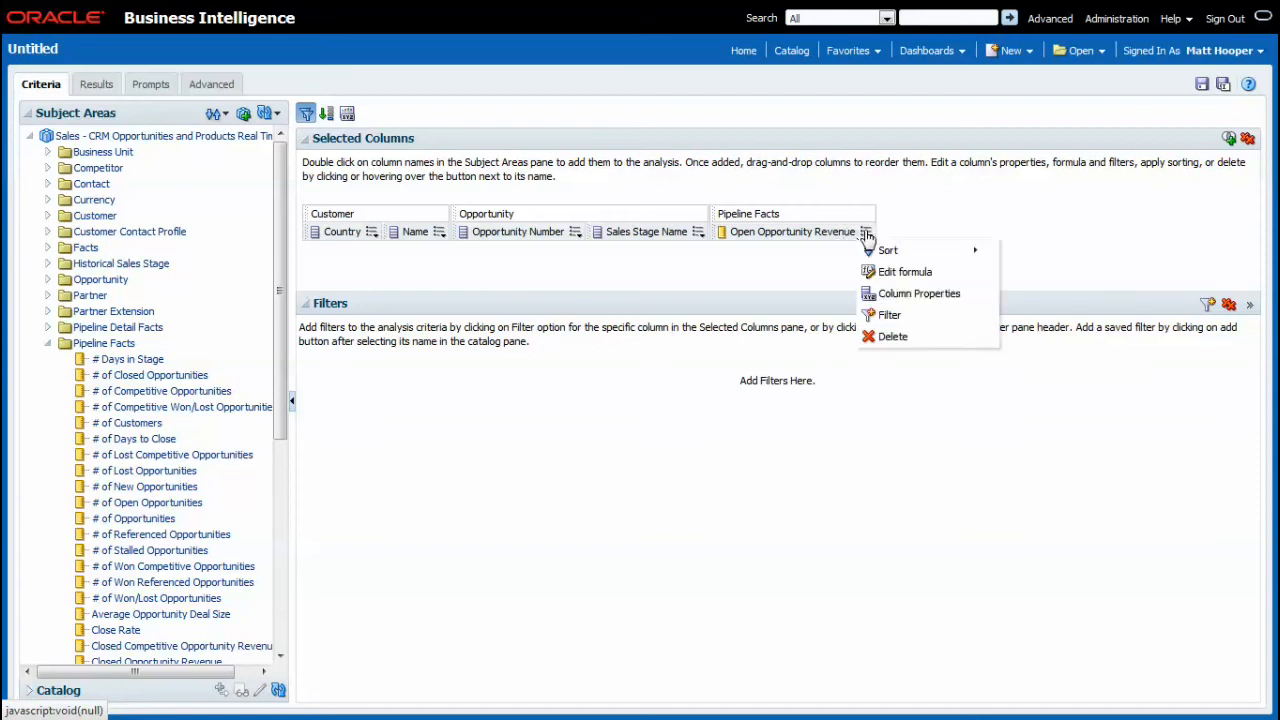
left_click(880, 314)
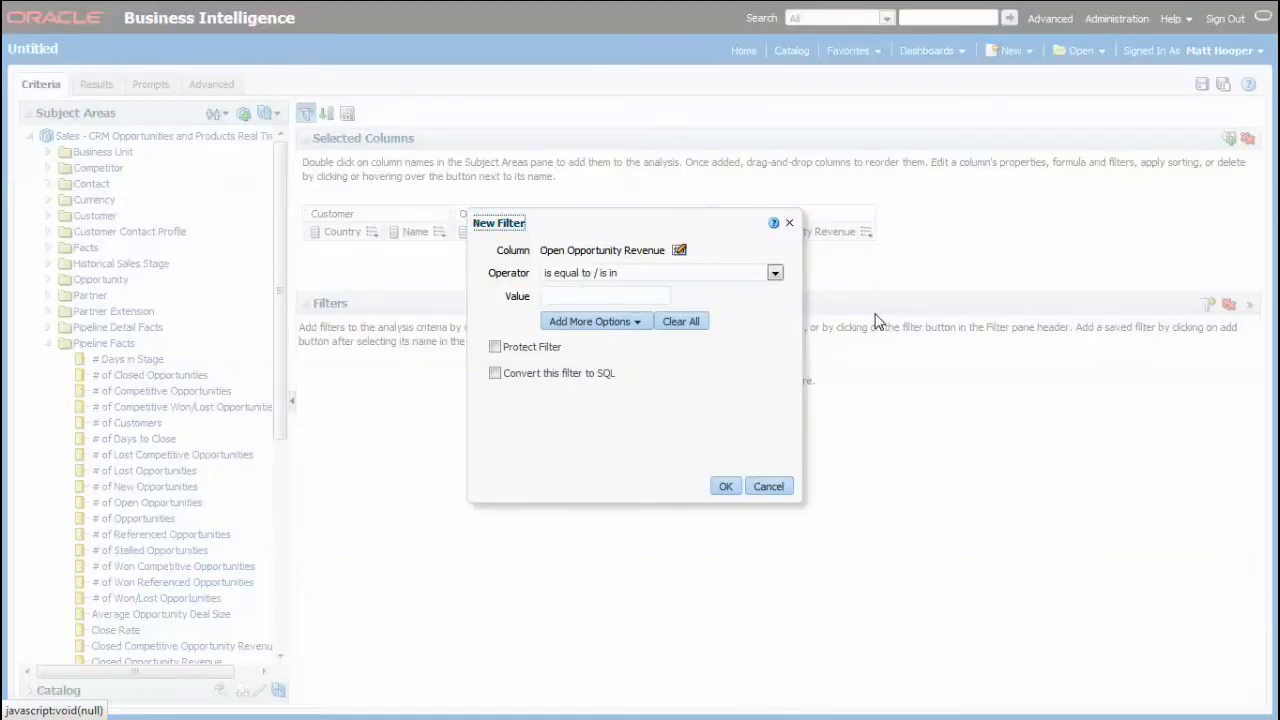
left_click(775, 273)
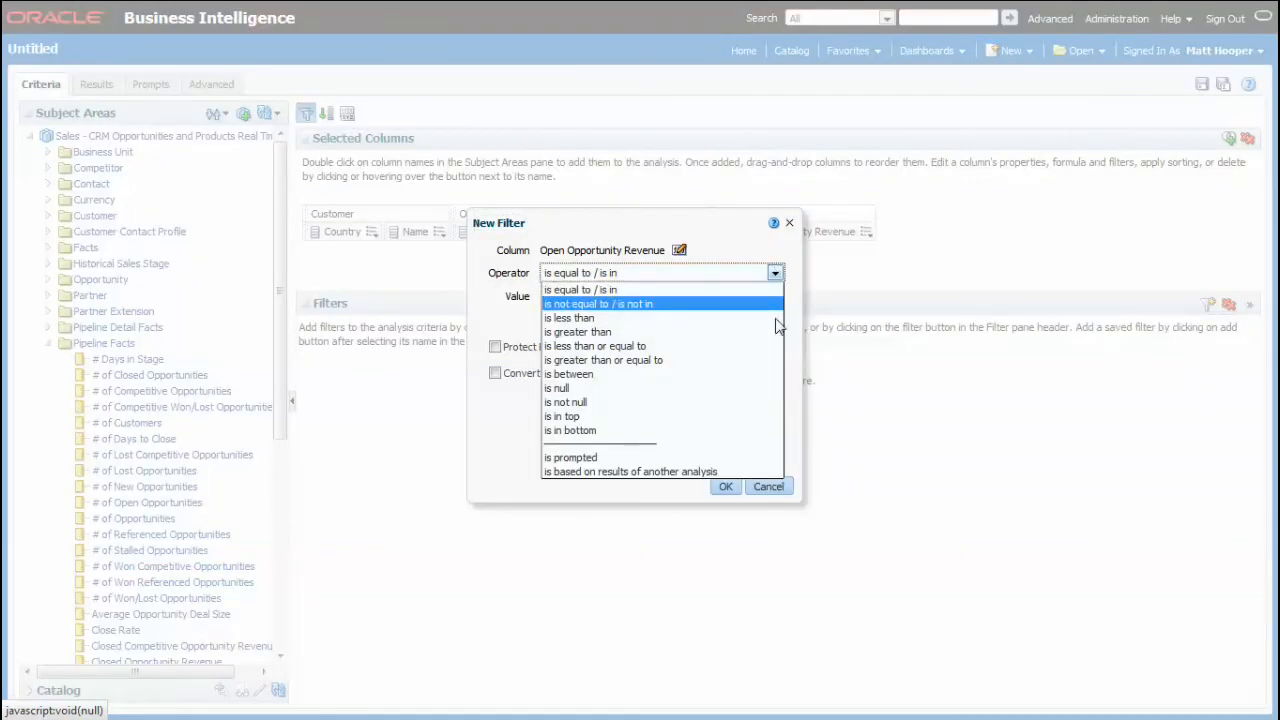
left_click(745, 417)
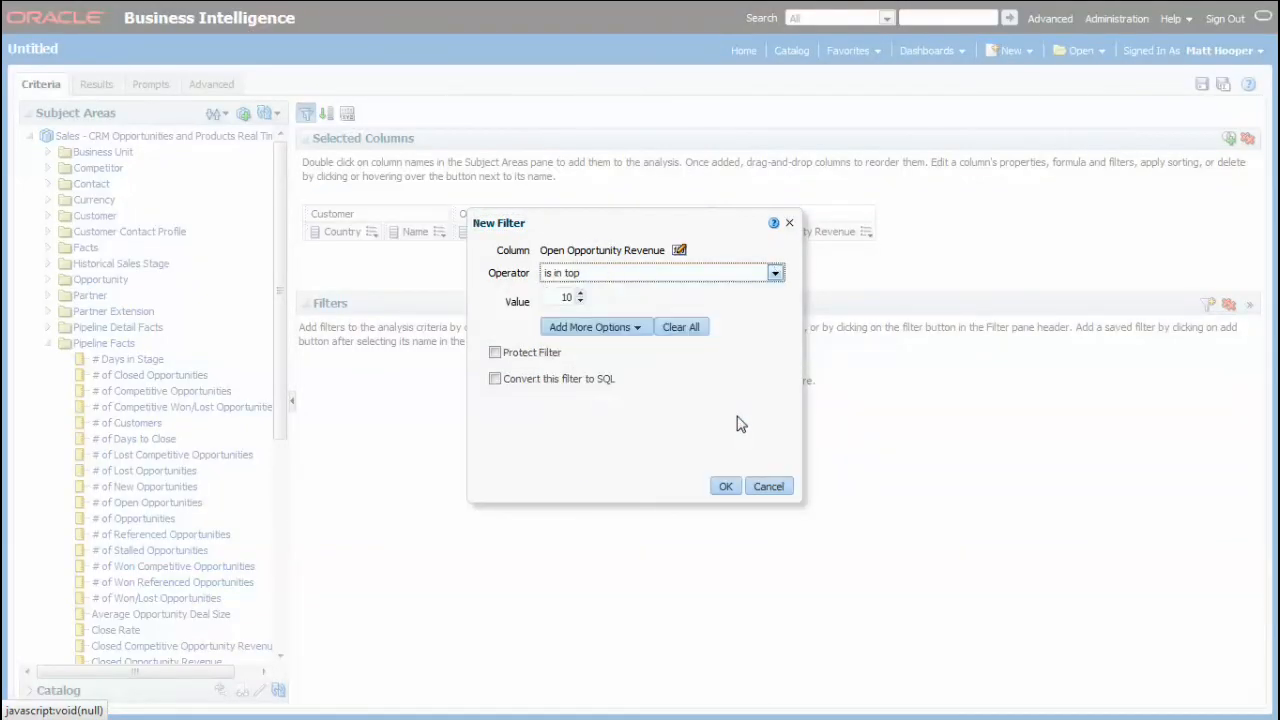
left_click(726, 486)
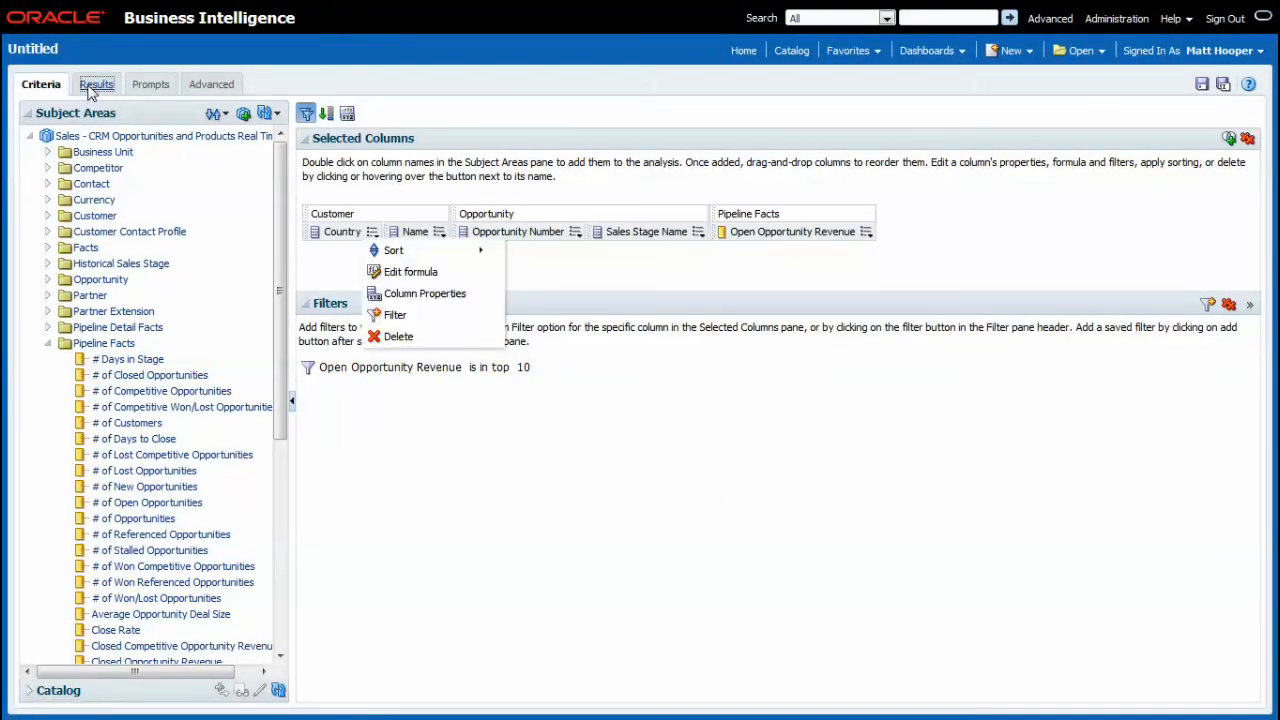
left_click(96, 84)
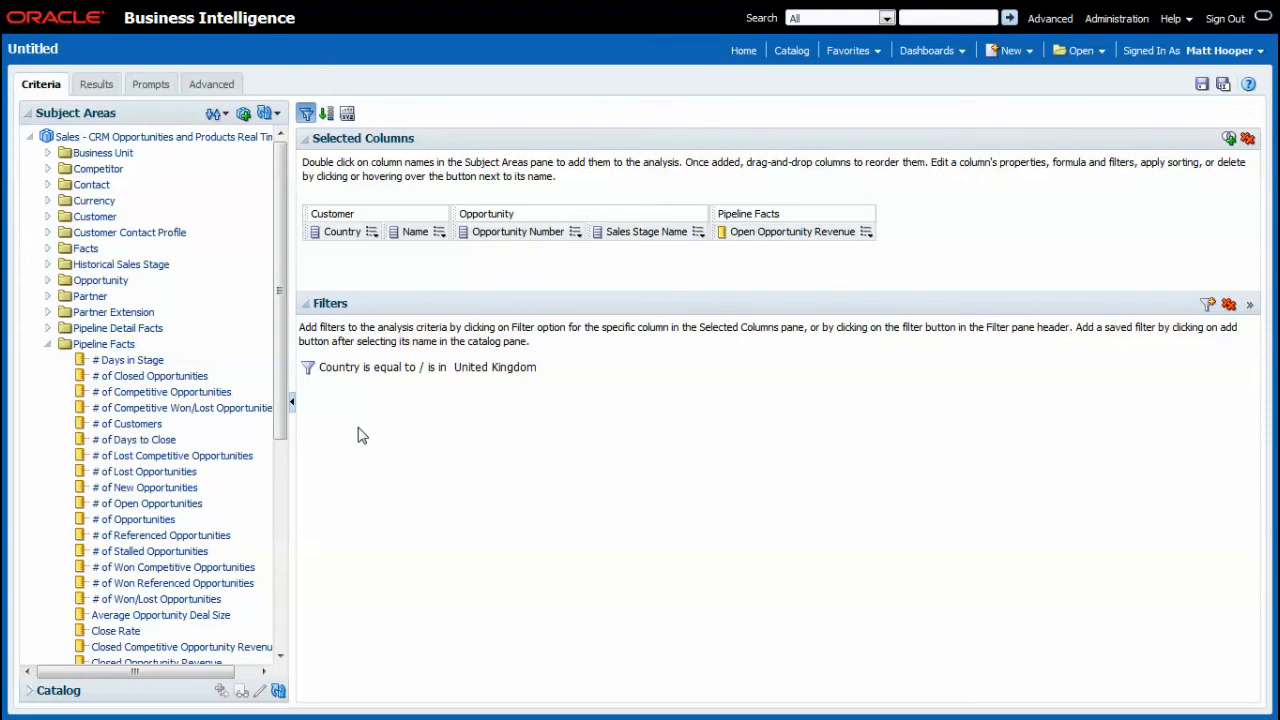
Step: Add a column prompt for "Customer"."Country" using the "is equal to / is in" operator and a Choice List
left_click(148, 85)
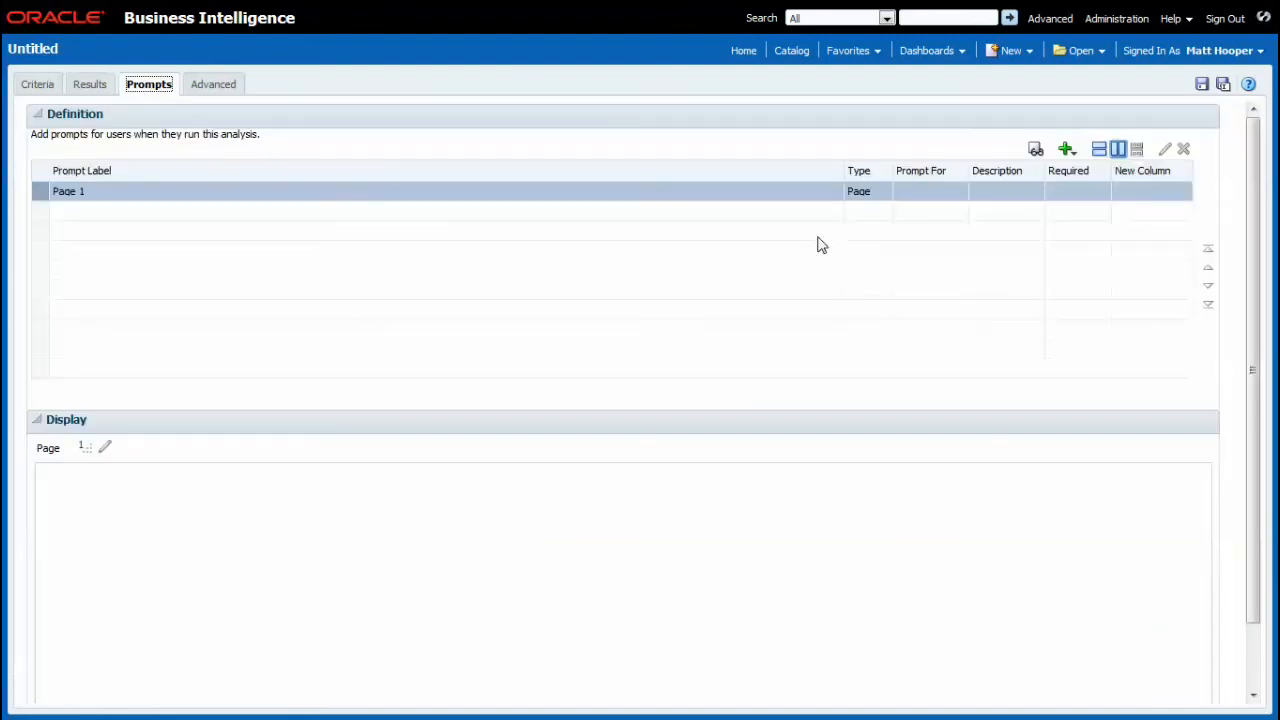
left_click(1066, 150)
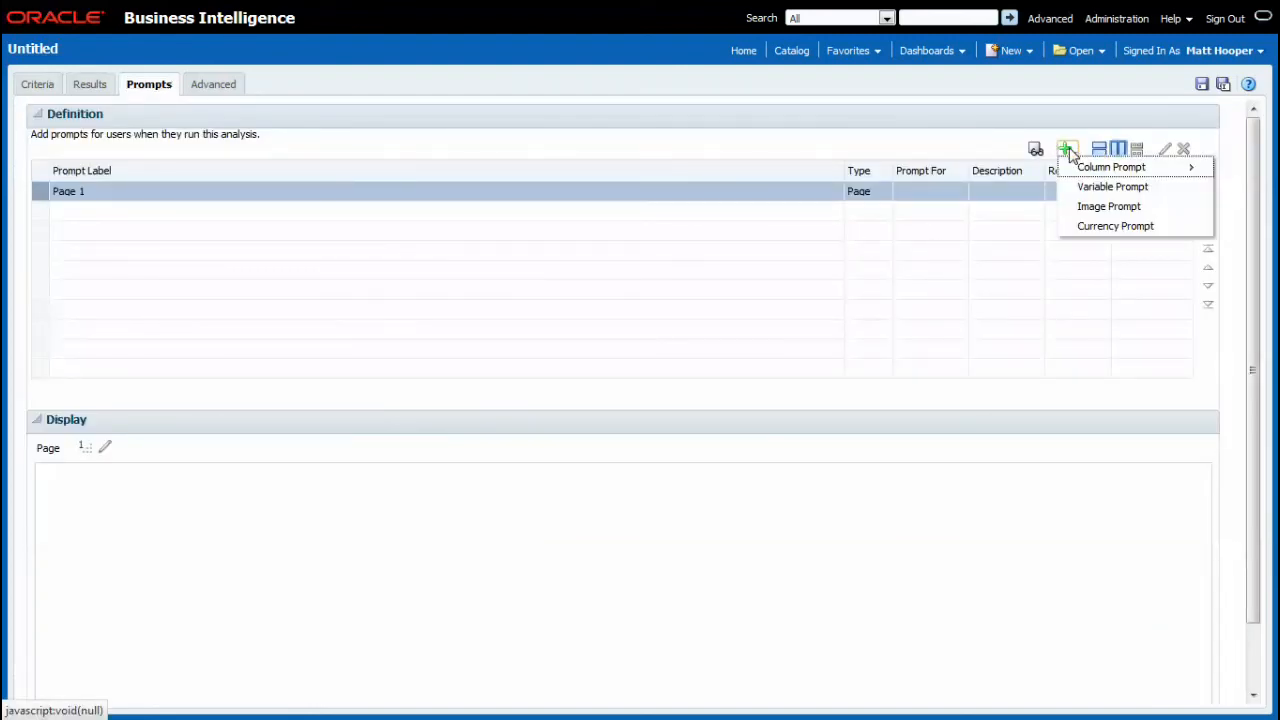
mouse_move(1080, 170)
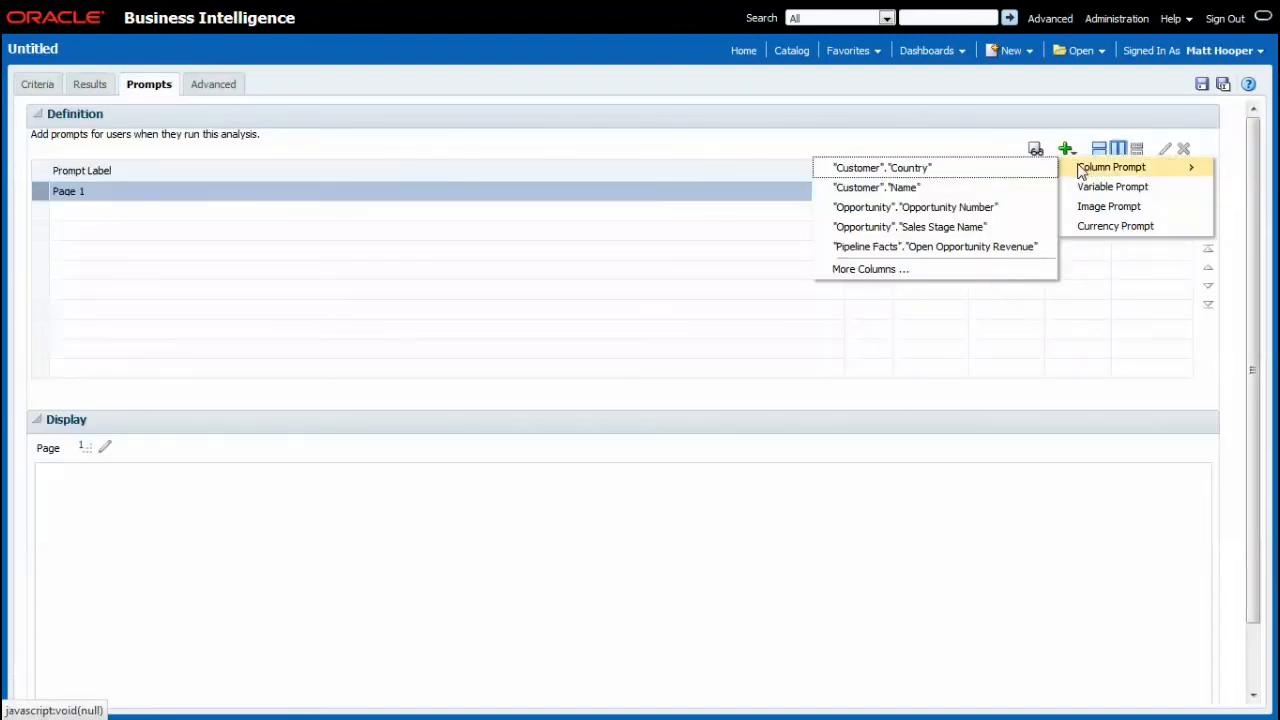
left_click(916, 170)
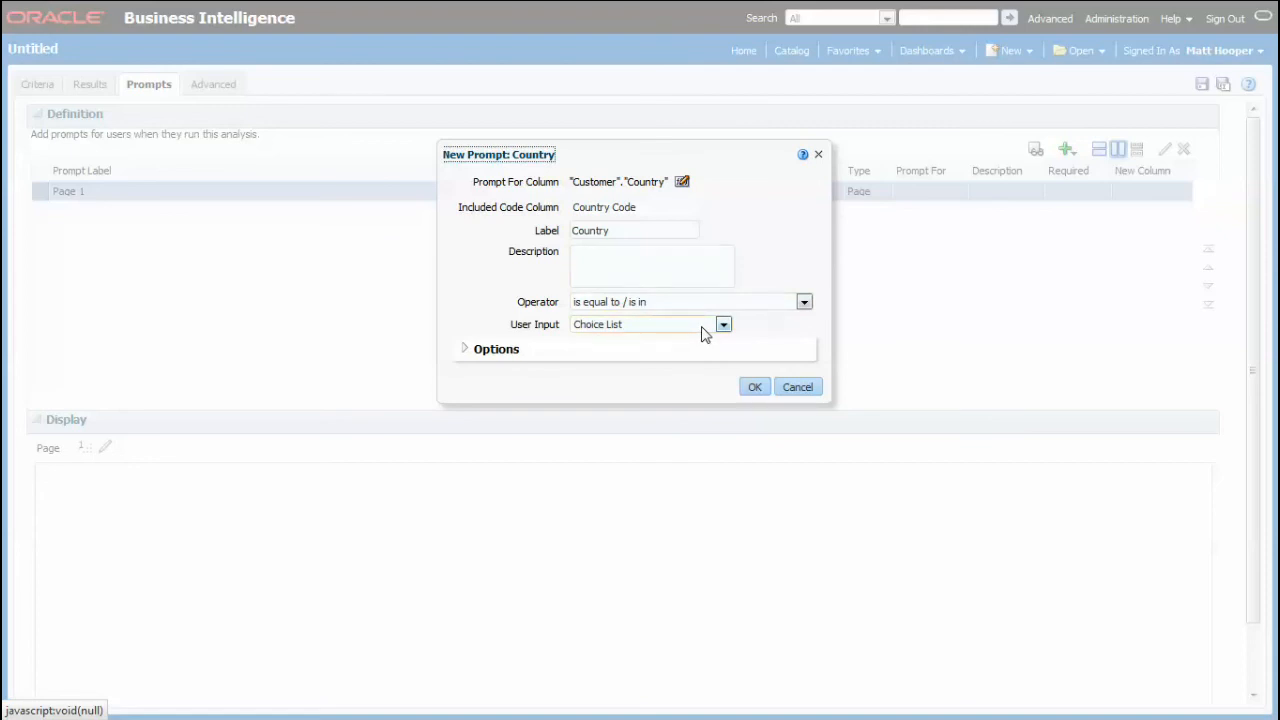
left_click(755, 388)
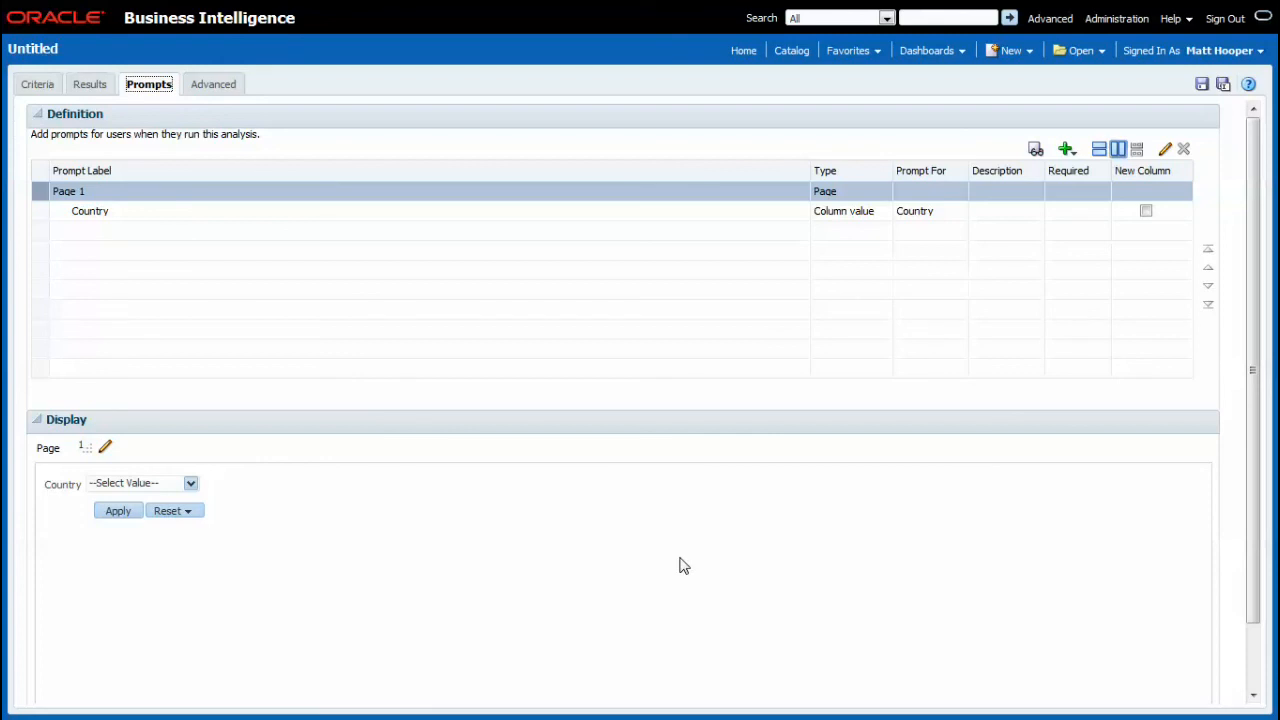
Step: Return to the analysis criteria and add a filter on the Country column with the operator "is prompted"
left_click(46, 87)
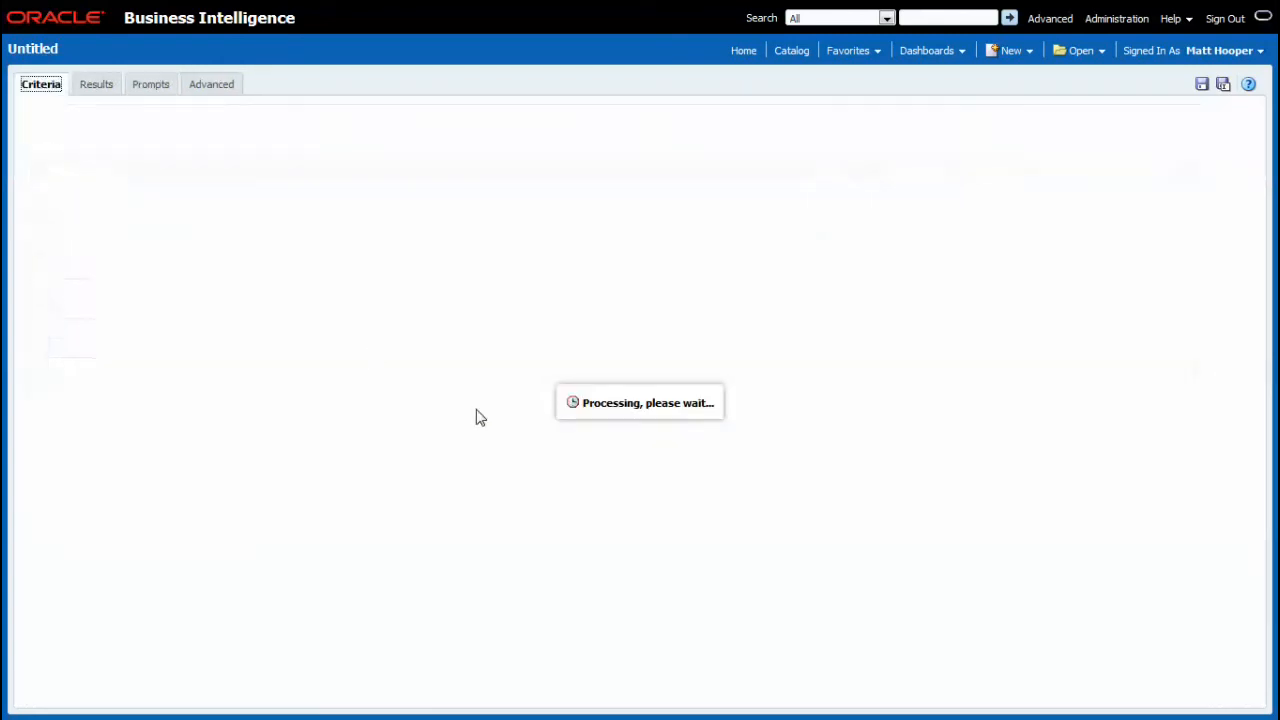
left_click(613, 368)
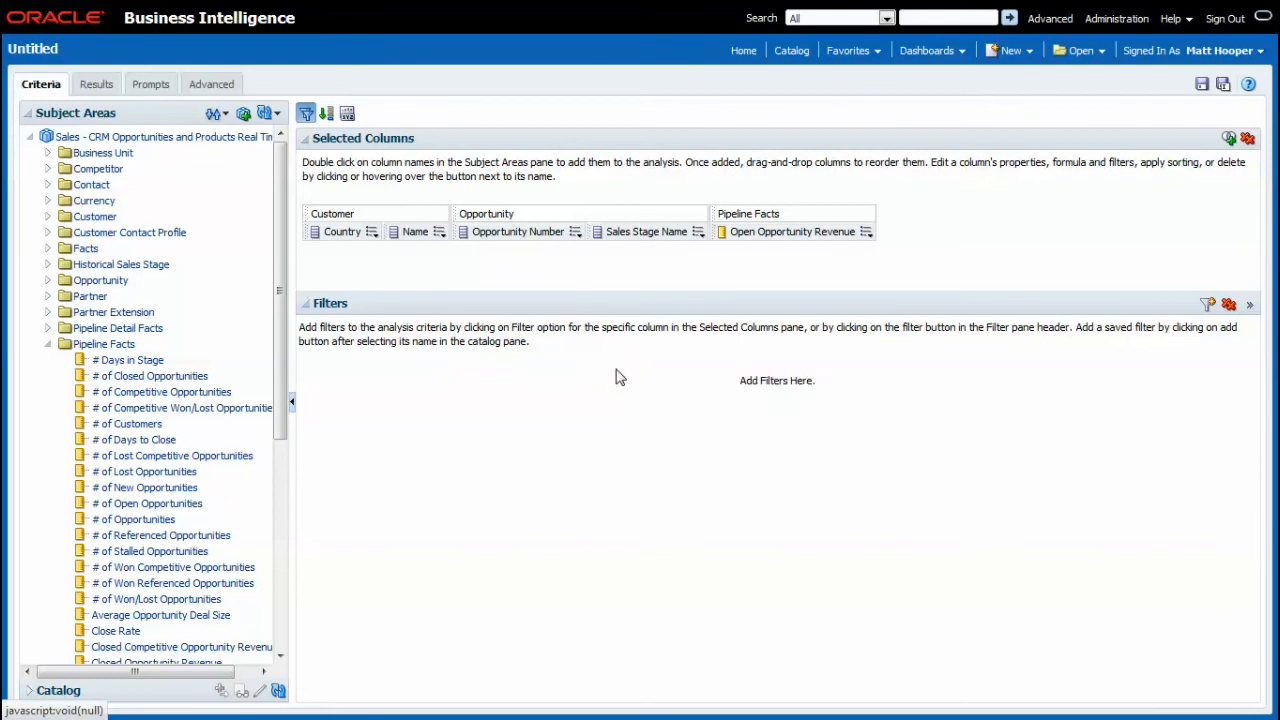
left_click(371, 232)
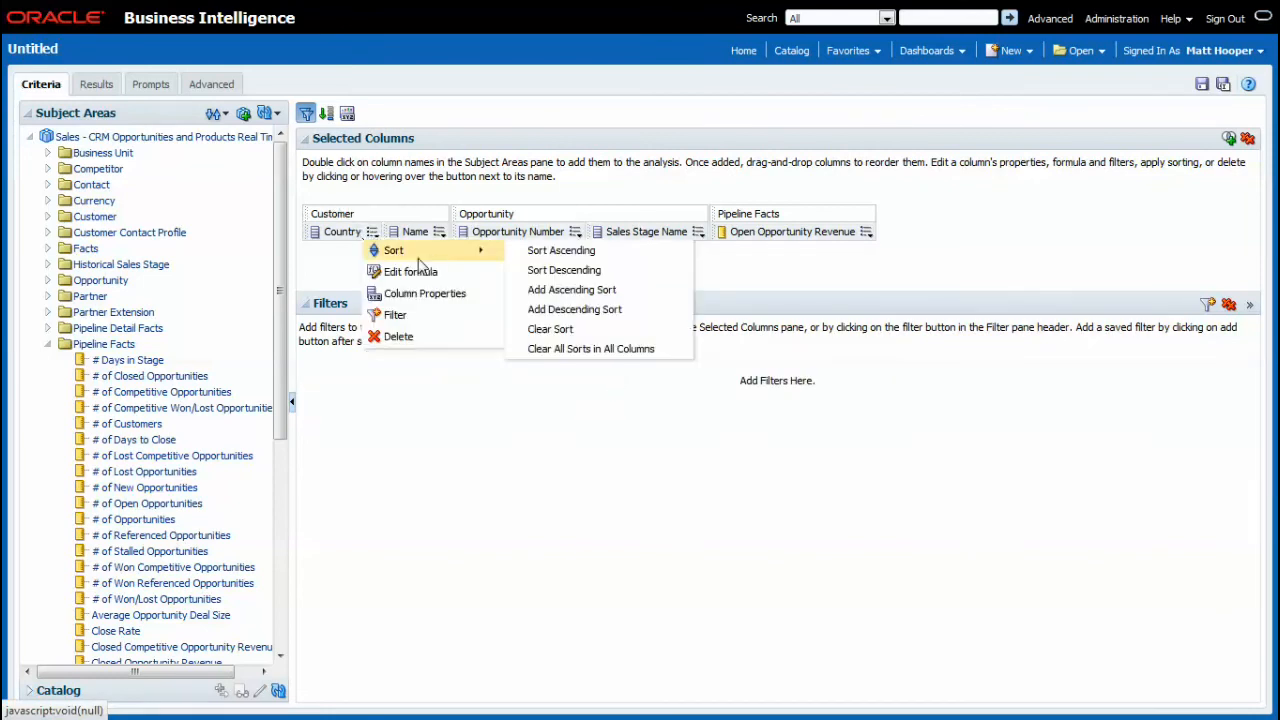
left_click(440, 315)
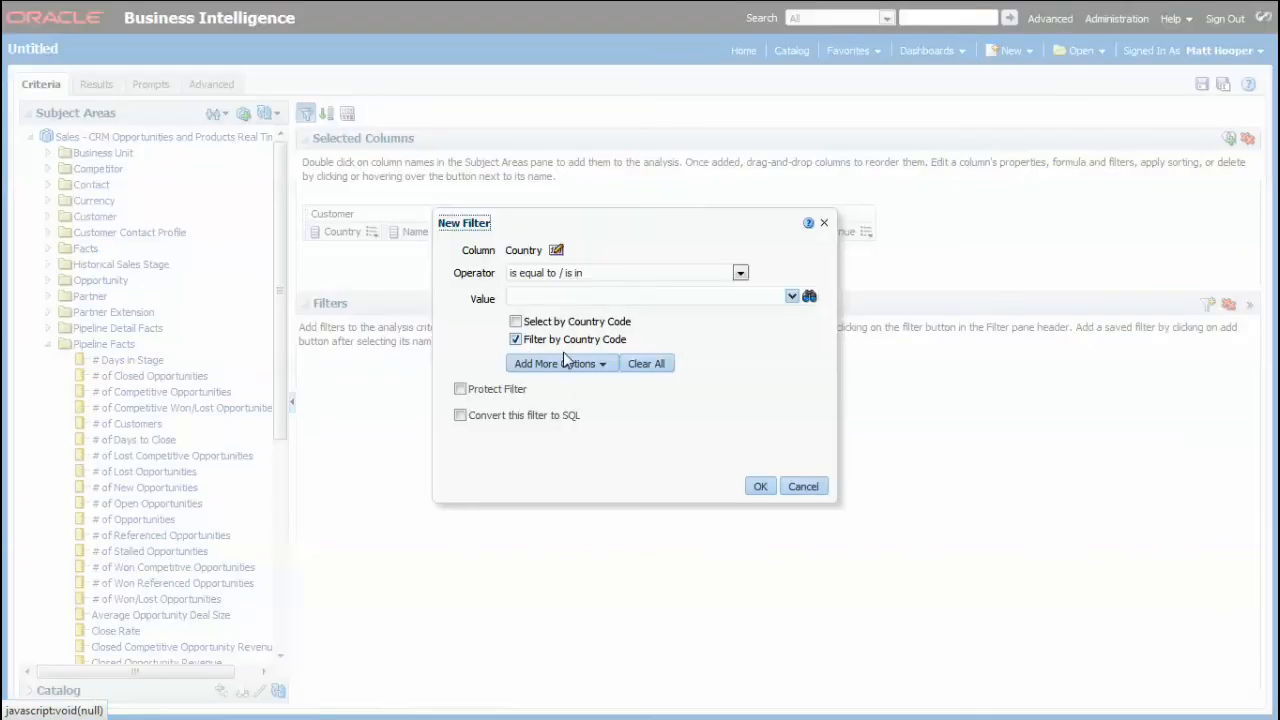
left_click(738, 274)
left_click(603, 553)
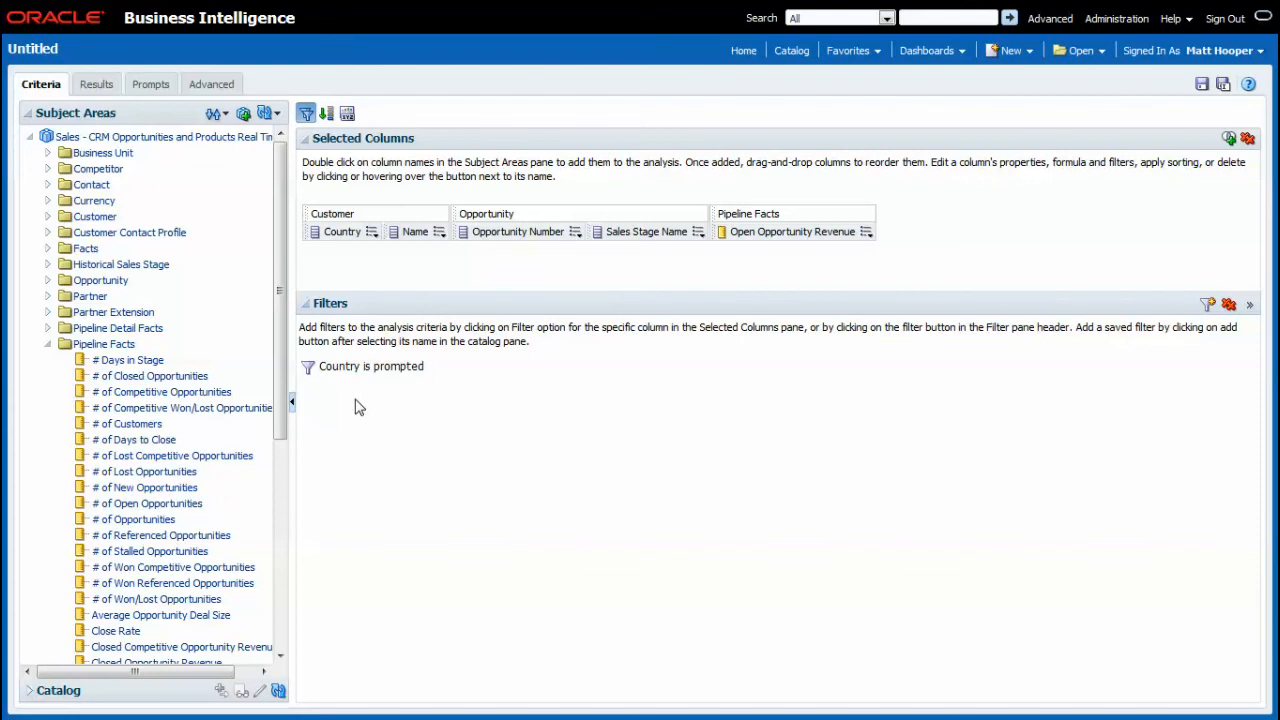
Step: Preview the analysis from its results and run it with United Kingdom selected in the Country prompt
left_click(95, 87)
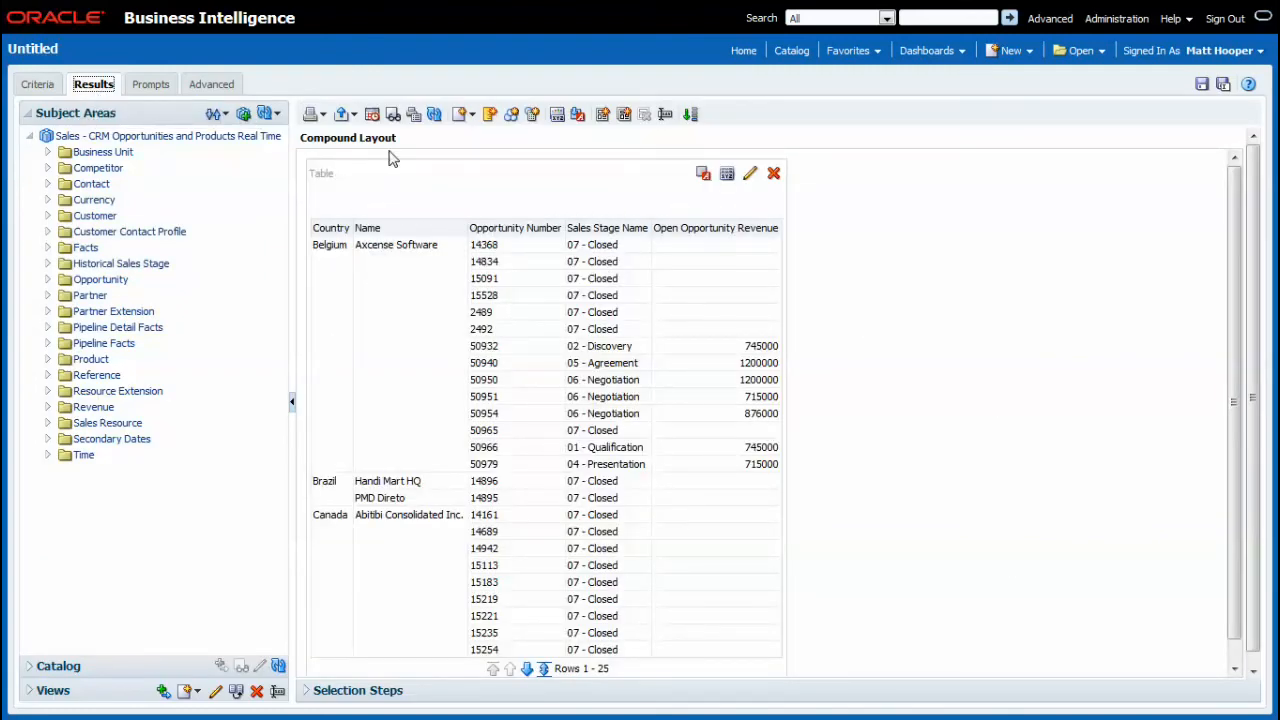
left_click(394, 116)
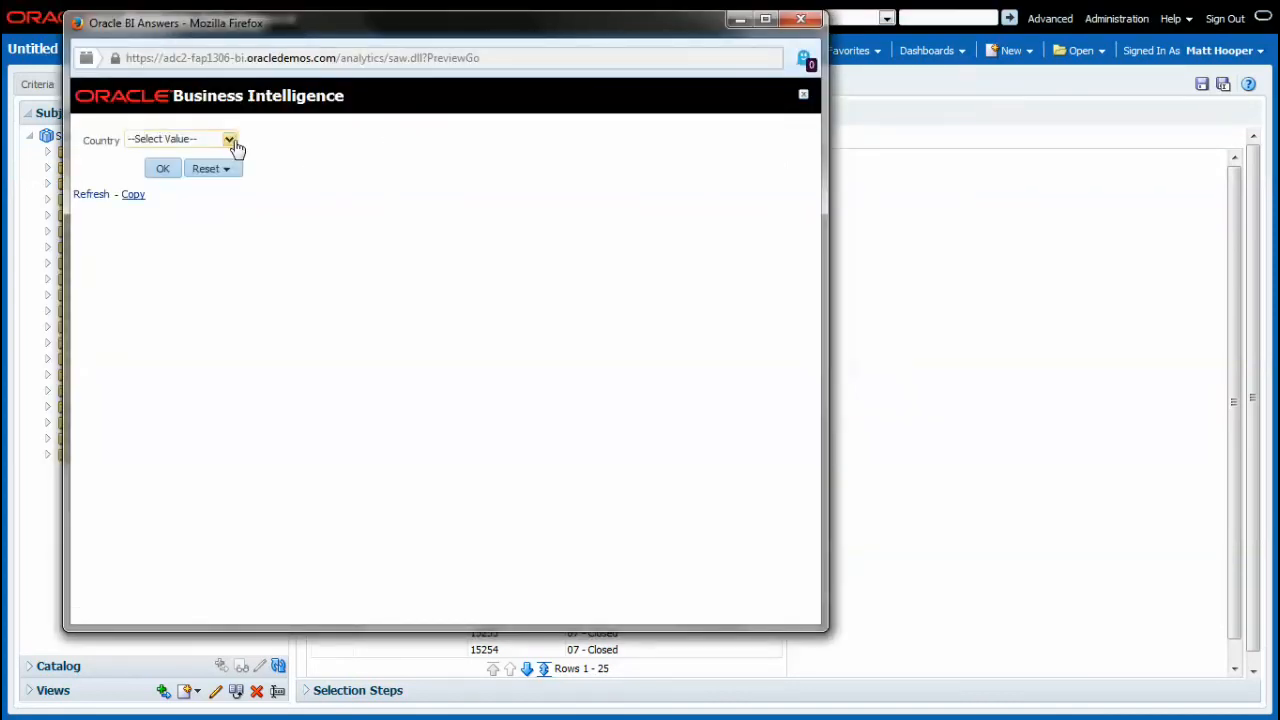
left_click(230, 140)
left_click_drag(251, 176, 254, 282)
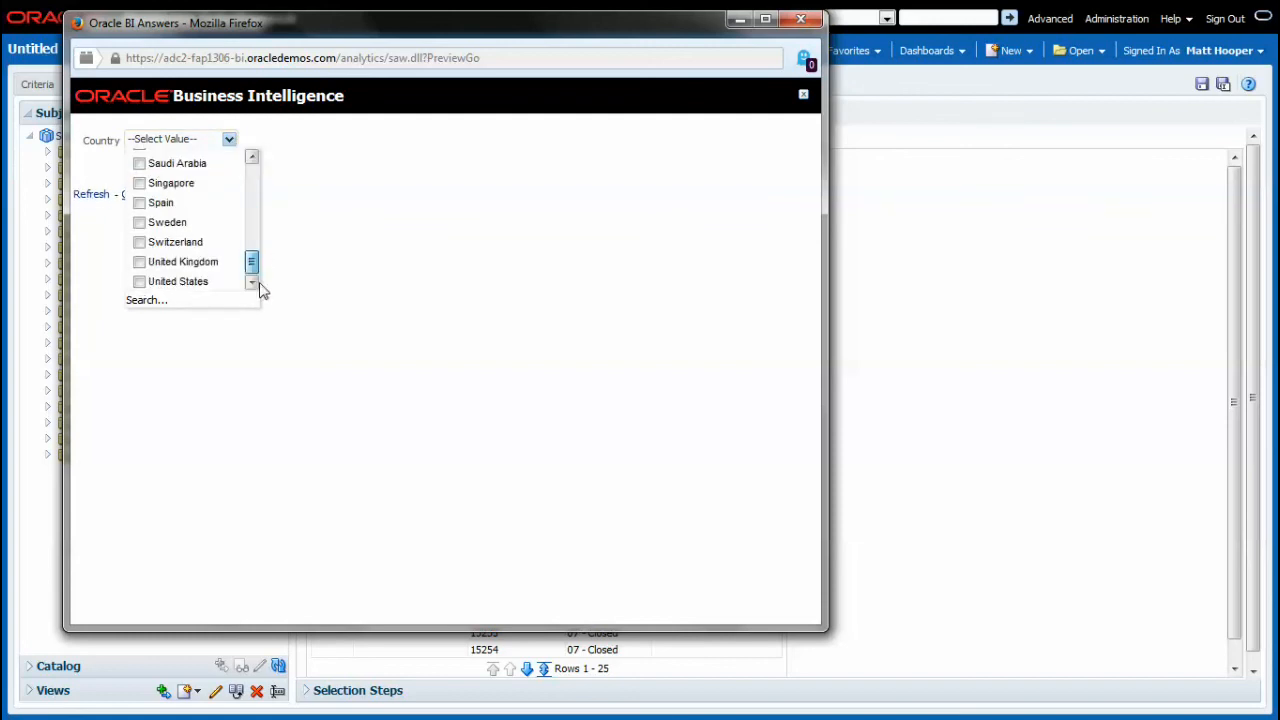
left_click(139, 262)
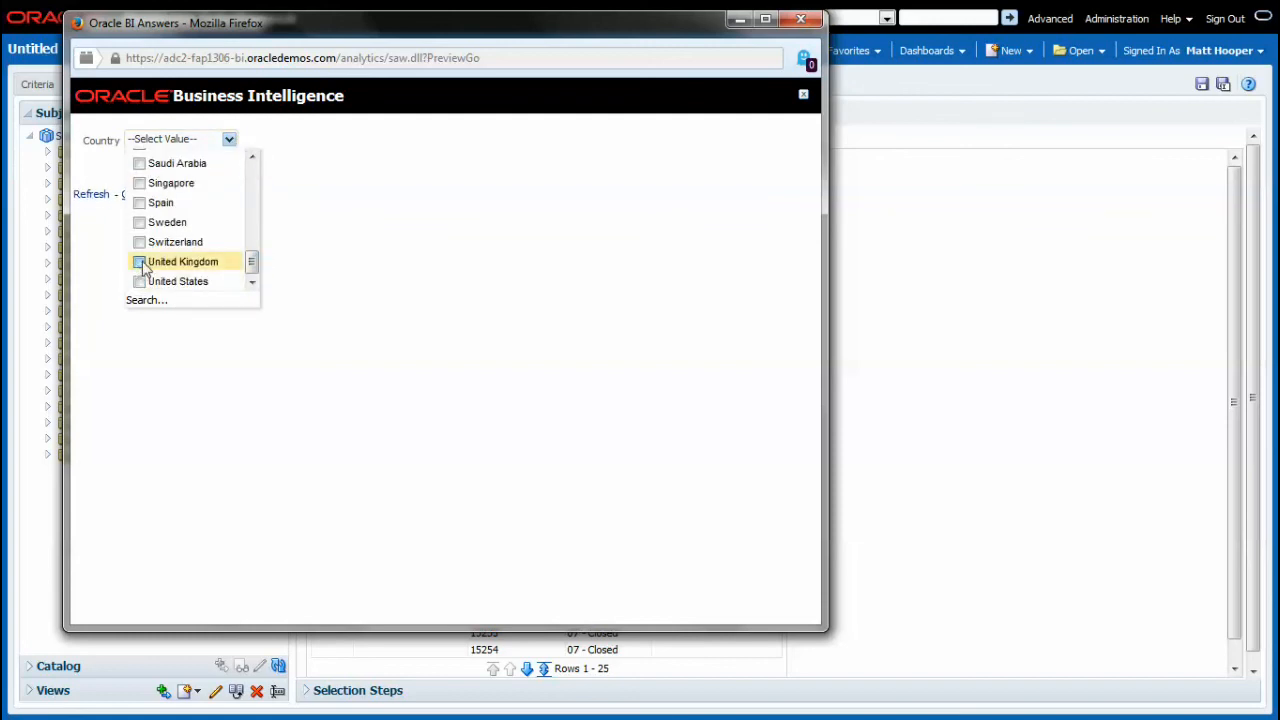
left_click(312, 249)
left_click(163, 168)
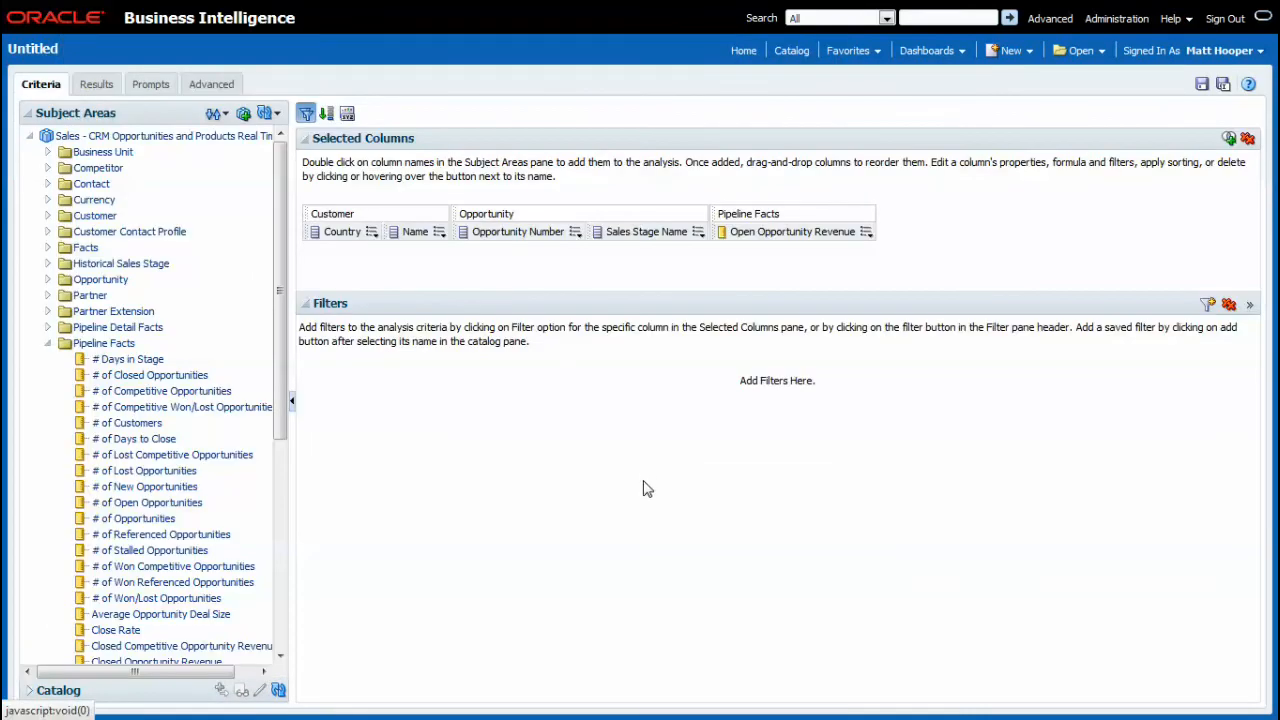
Step: Start a new filter on the Country column with the operator "is based on results of another analysis"
left_click(371, 232)
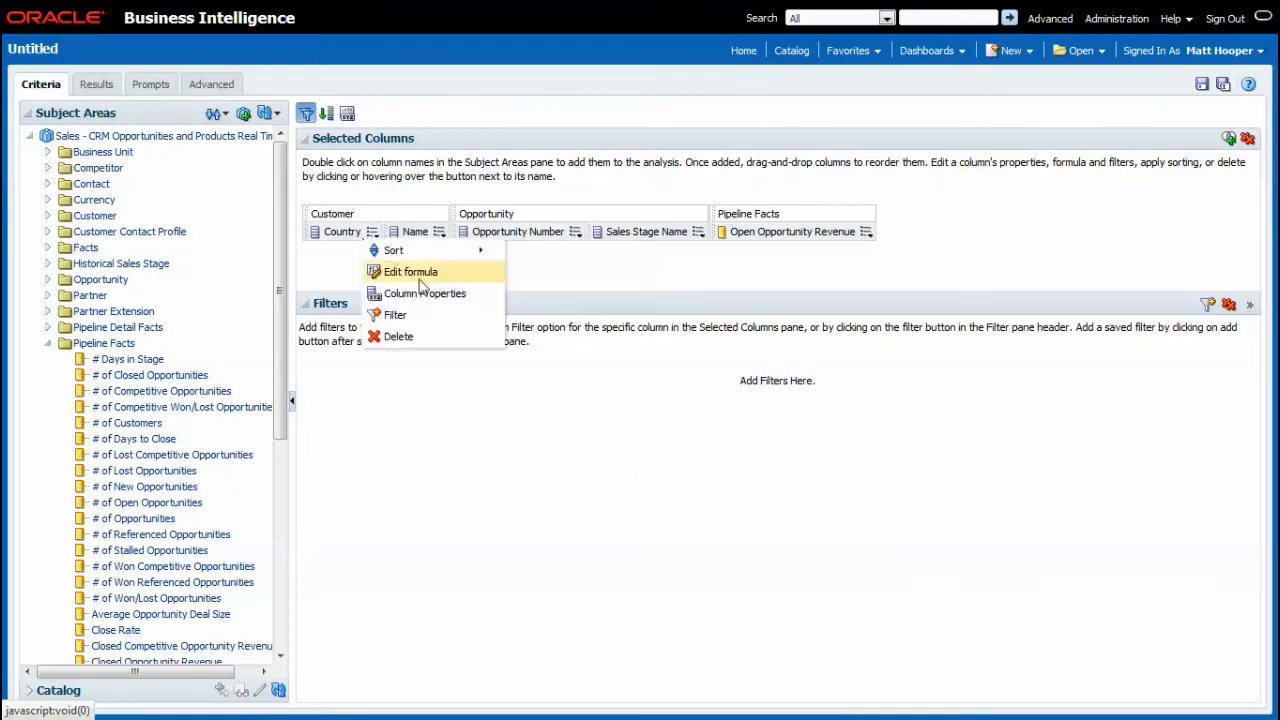
left_click(410, 313)
left_click(740, 273)
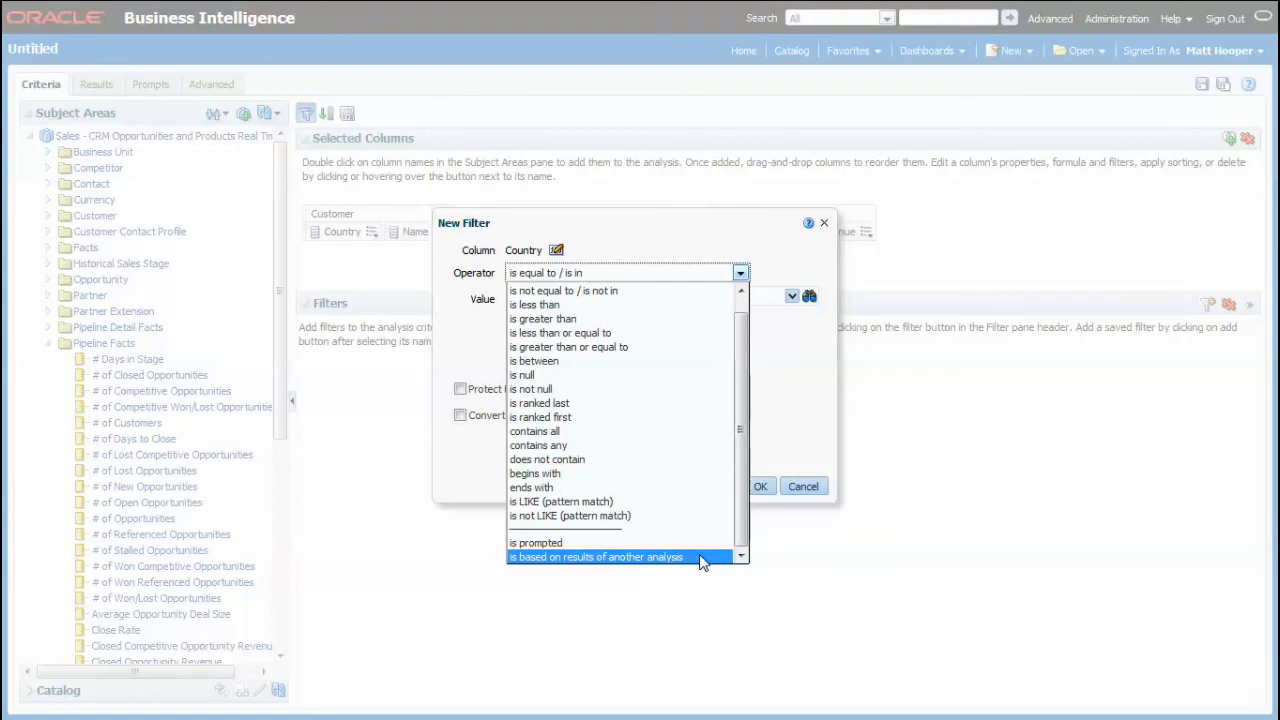
left_click(700, 557)
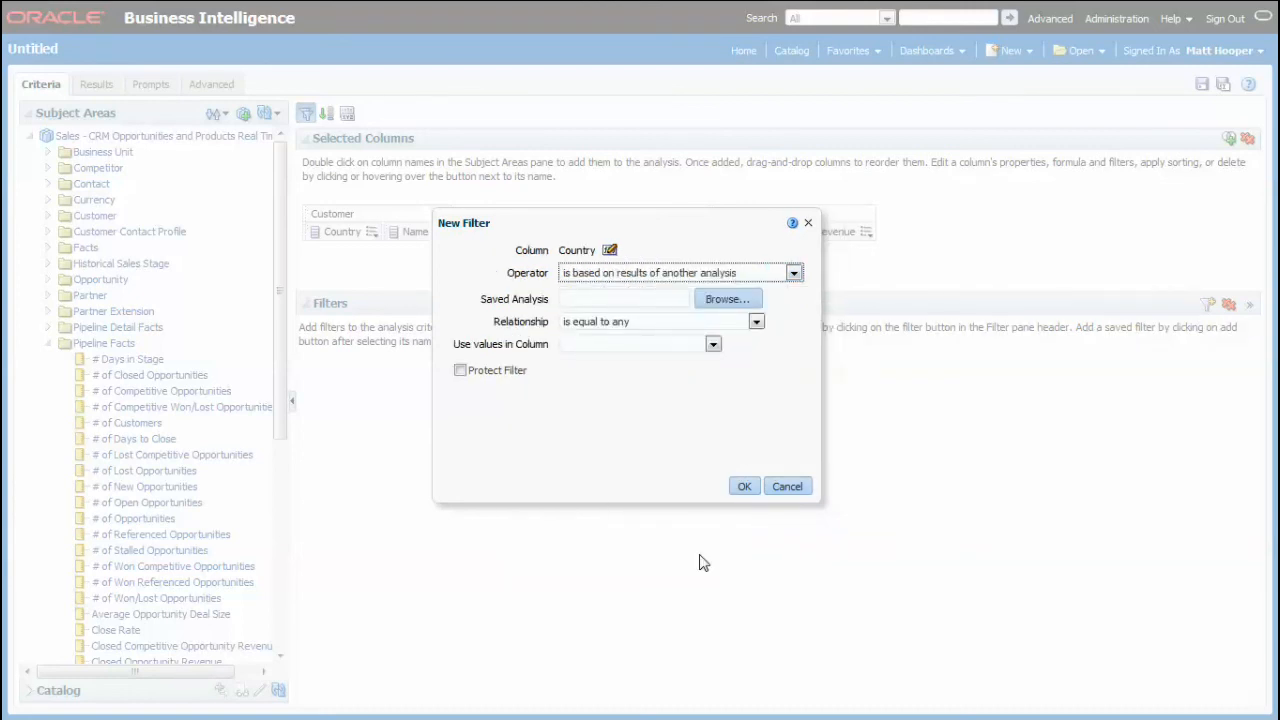